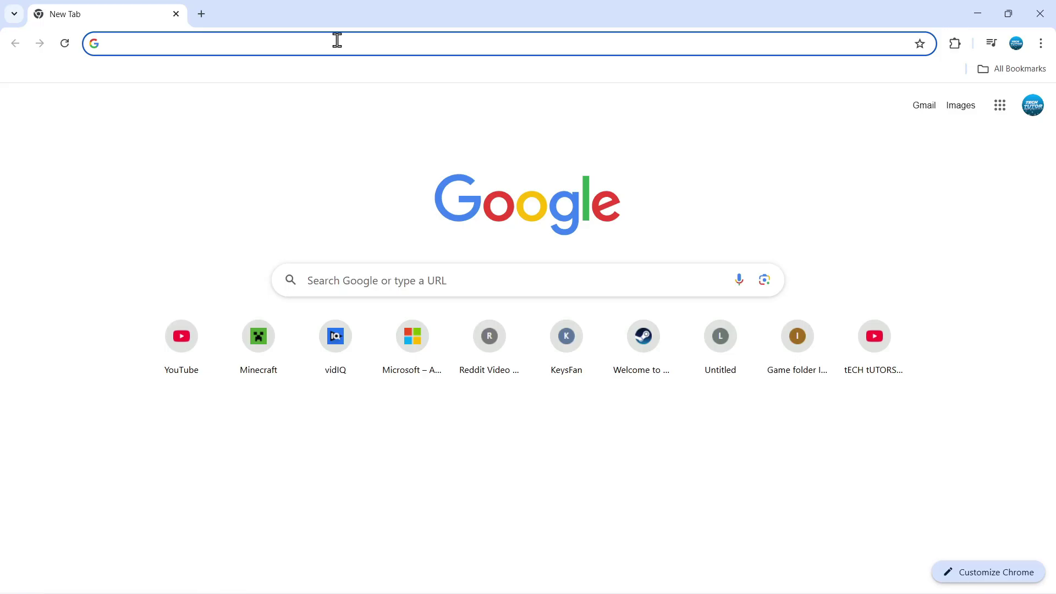
Step: Go to Google and search for 'download windows 11'
text(goo)
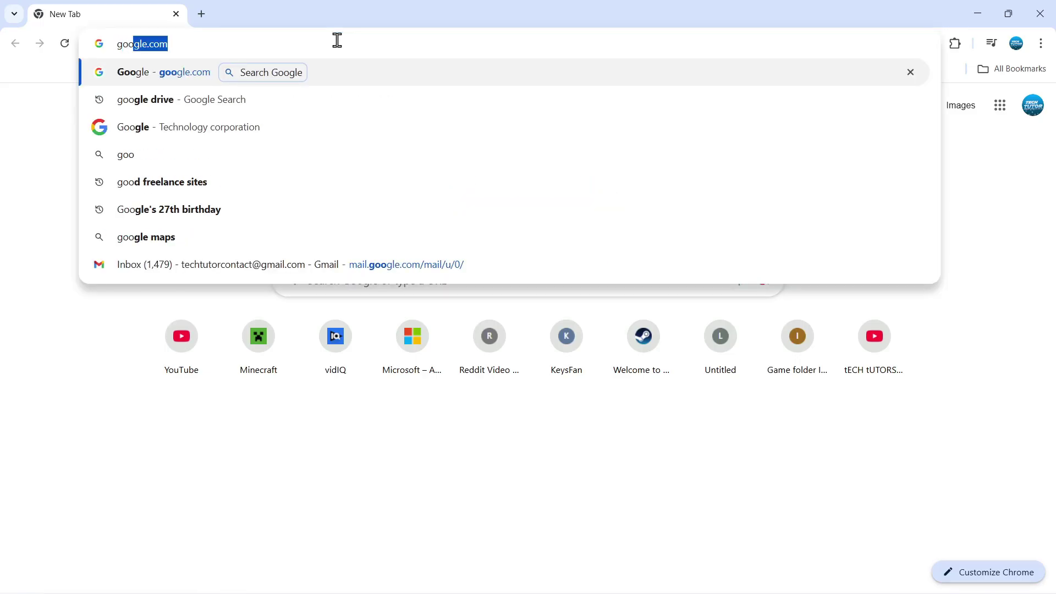
key(Return)
text(do)
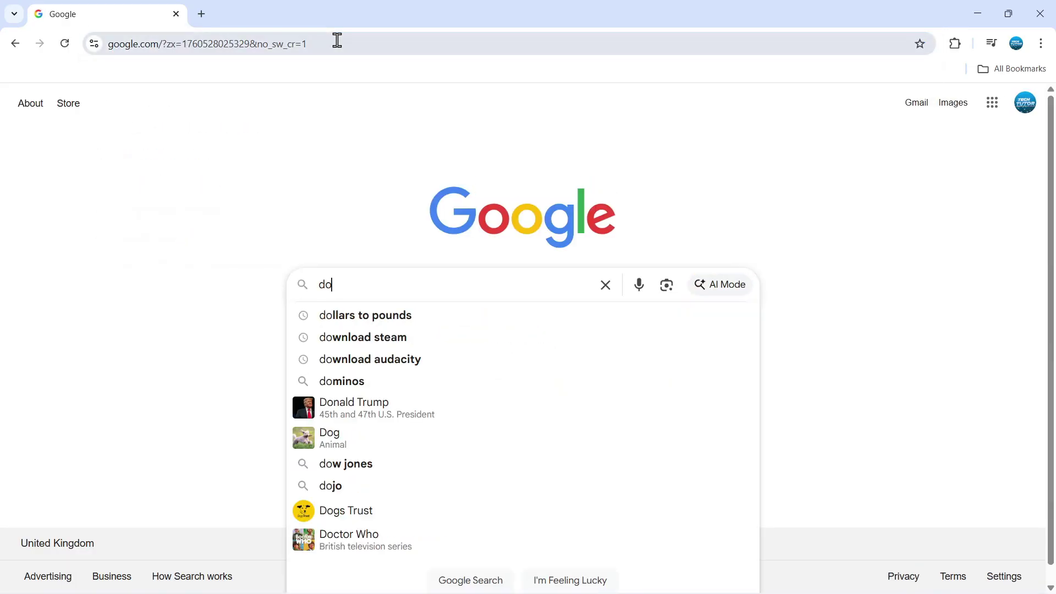
text(wnload)
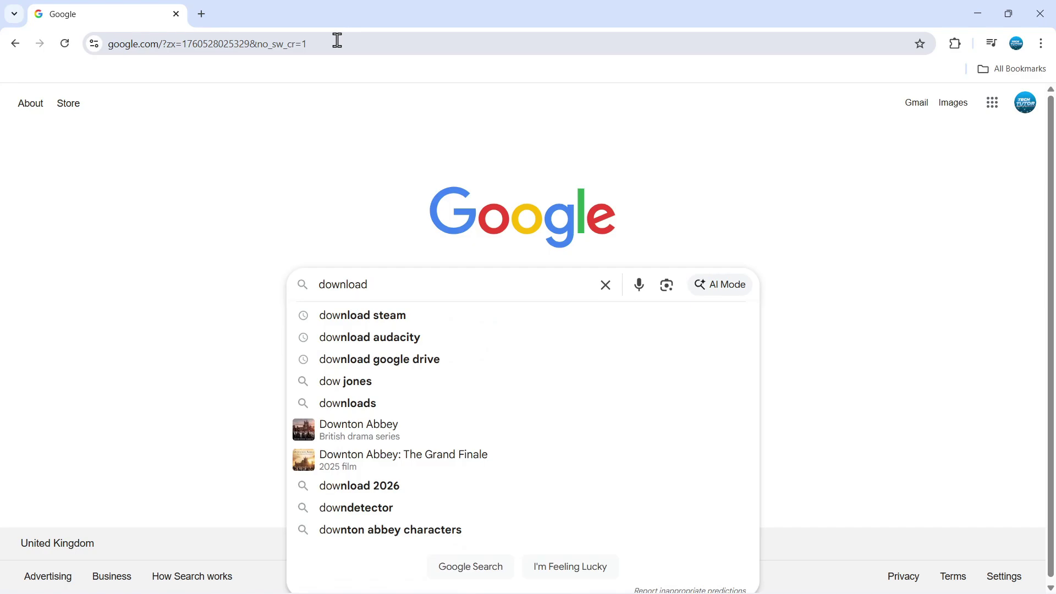
text( windows 11)
key(Return)
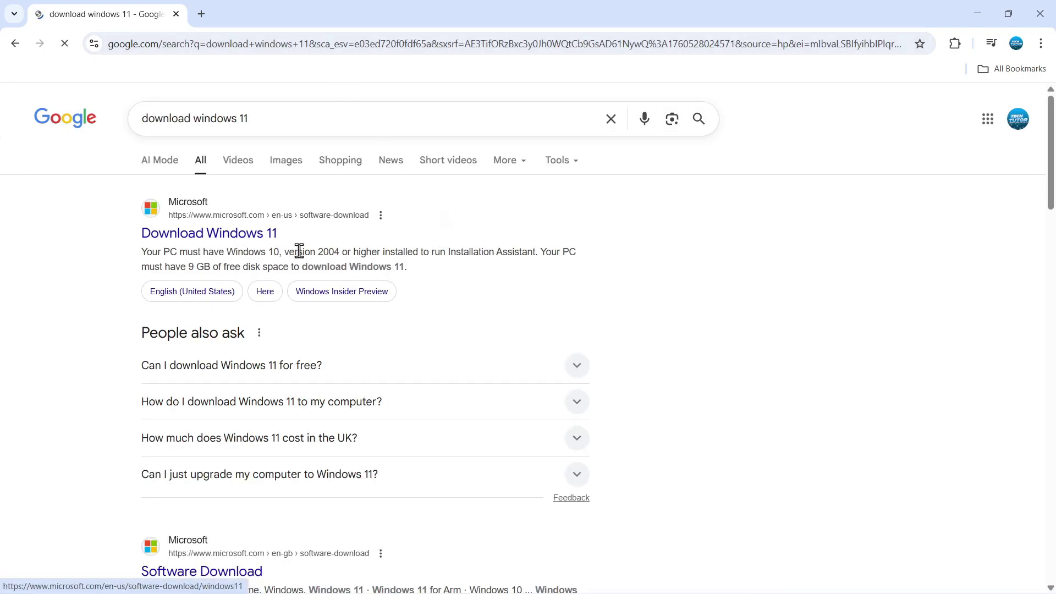
Step: Open Microsoft's Download Windows 11 page and accept its cookie notice
click(263, 240)
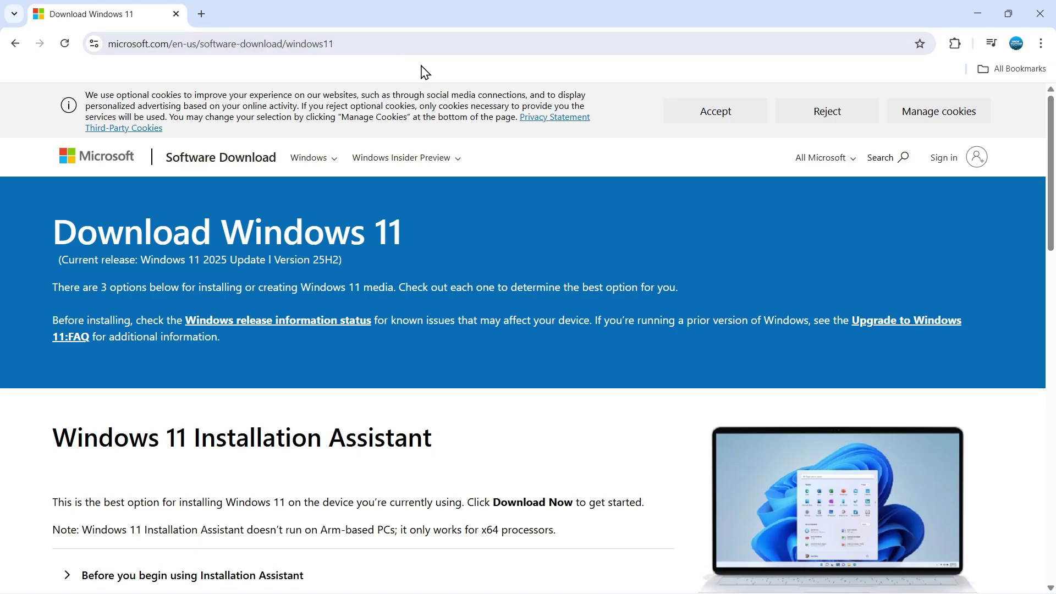
click(714, 110)
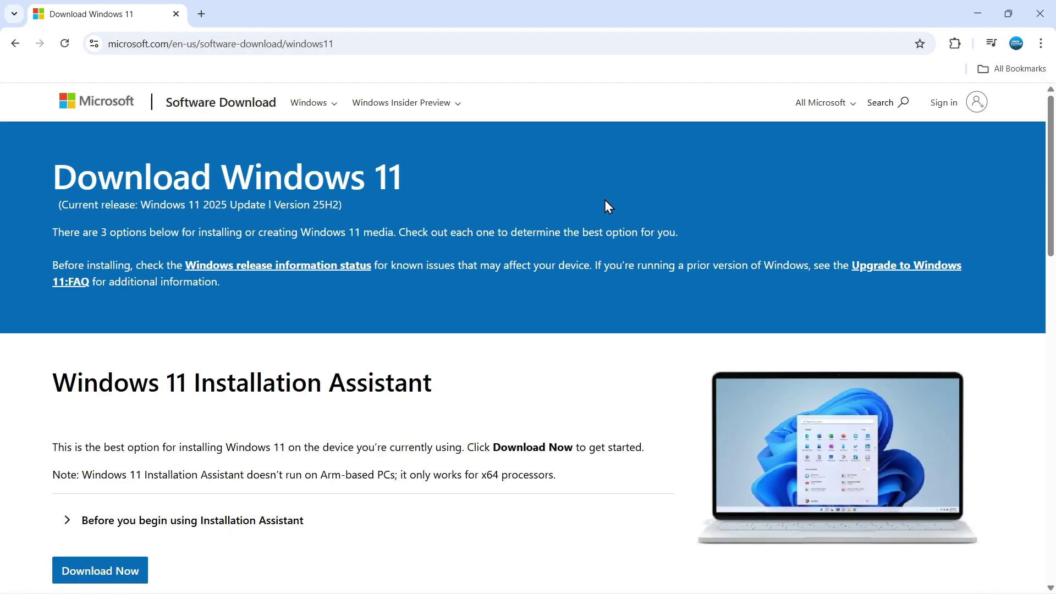
scroll(605, 206, down, 4)
scroll(570, 210, up, 1)
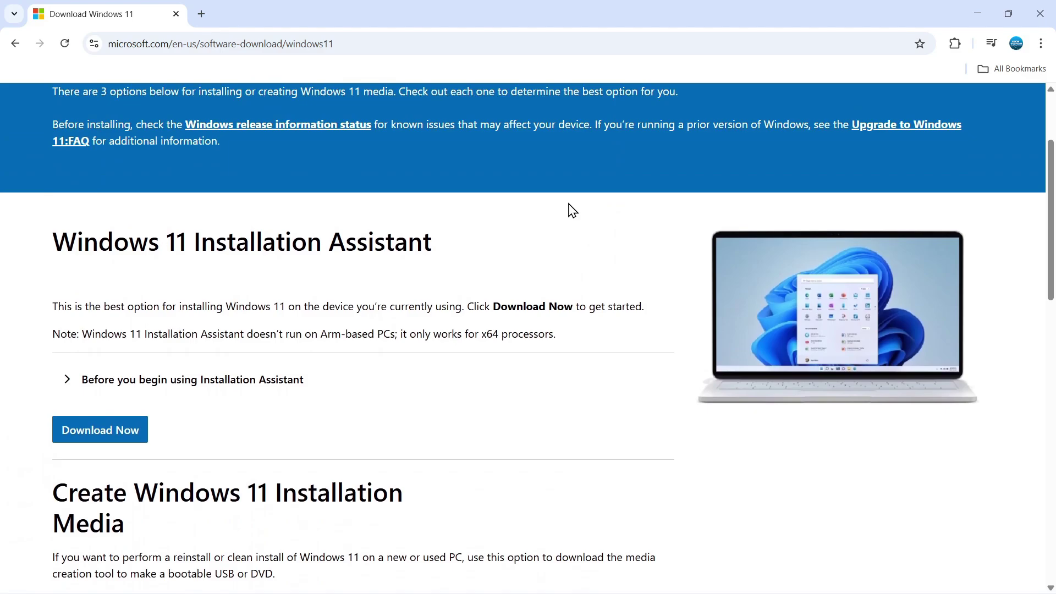
Step: Highlight the Installation Assistant heading and the sentence recommending it
drag(77, 245, 449, 235)
click(448, 235)
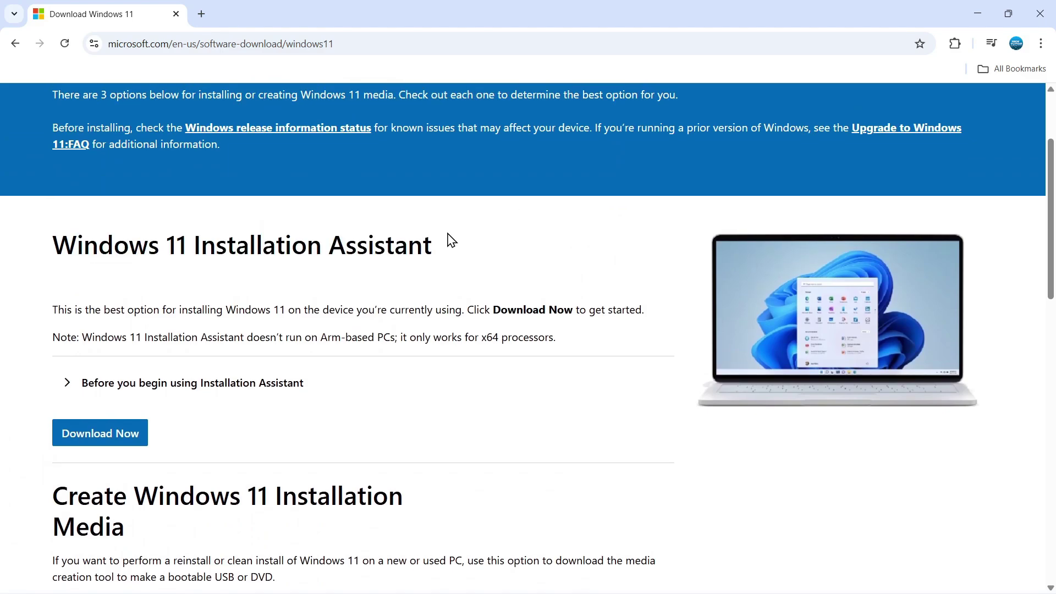
drag(64, 309, 434, 315)
Step: Expand 'Before you begin using Installation Assistant' to reveal its prerequisites
click(500, 286)
click(71, 382)
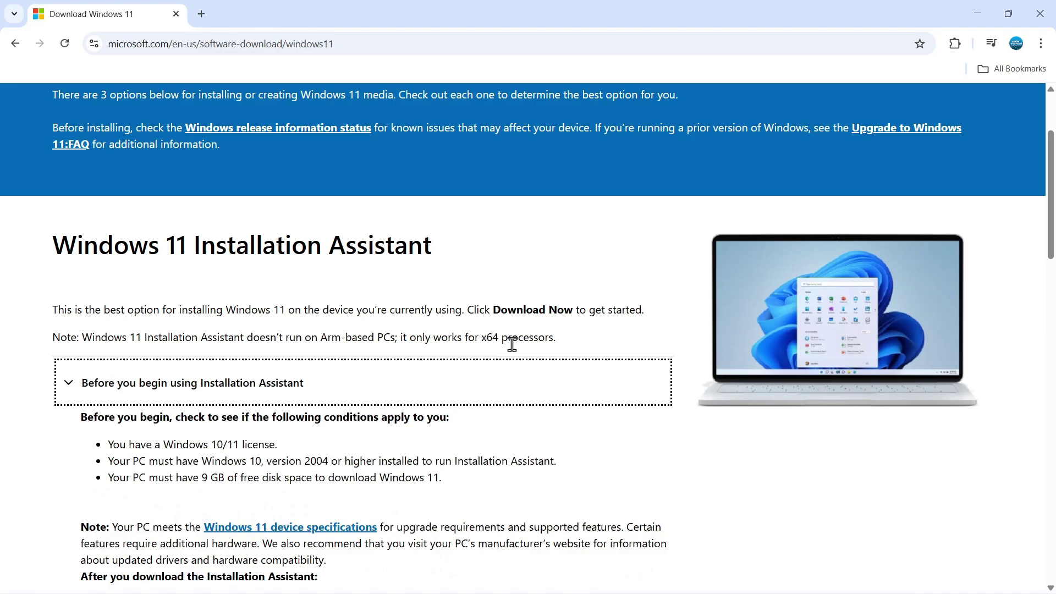
scroll(506, 344, down, 1)
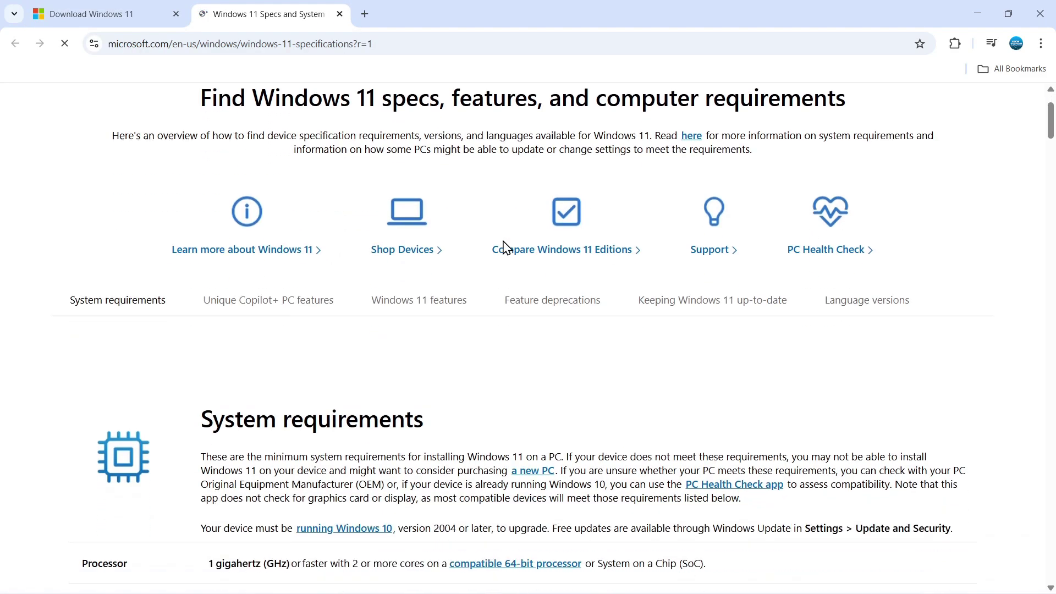
scroll(480, 271, down, 4)
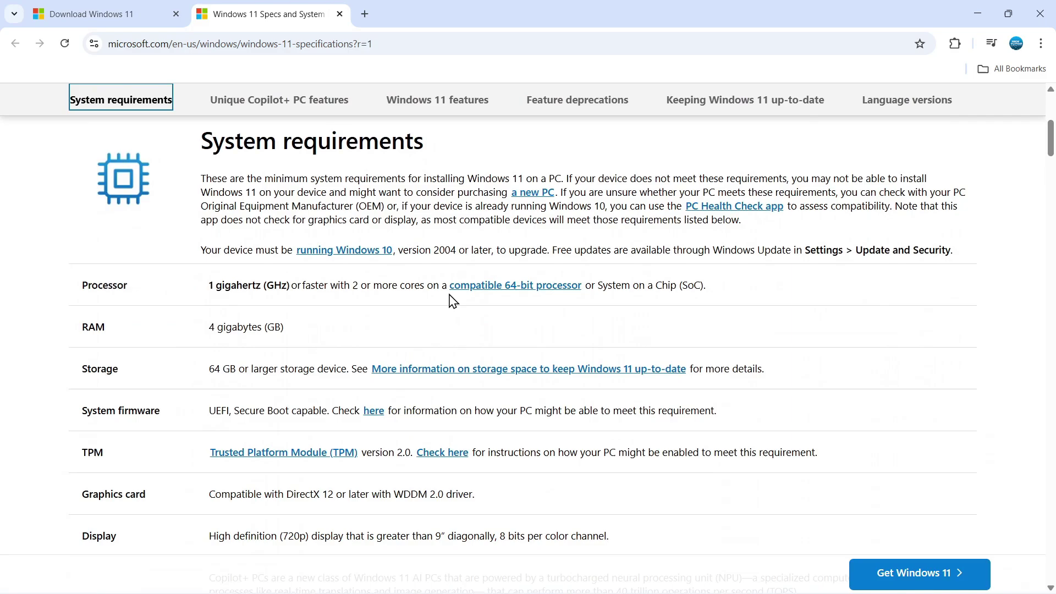
scroll(227, 308, down, 1)
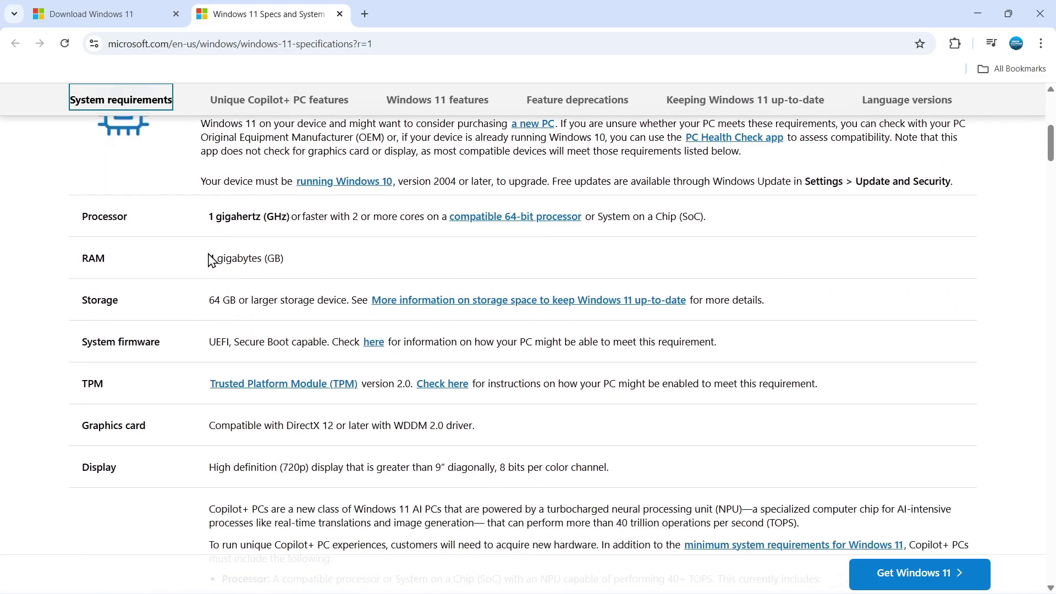
drag(212, 260, 365, 257)
click(365, 257)
scroll(521, 426, down, 10)
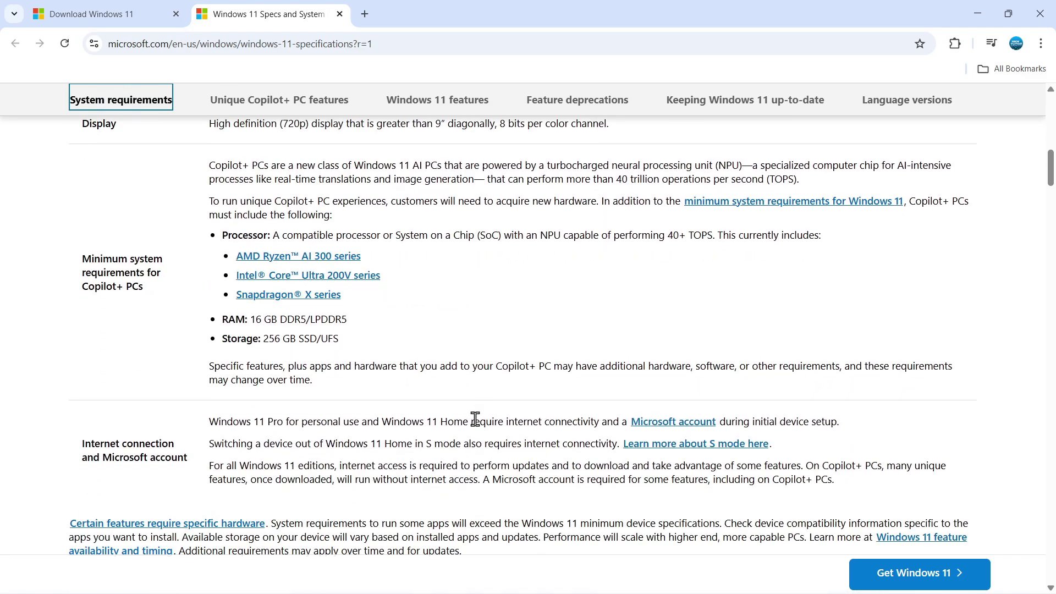
scroll(467, 394, up, 3)
scroll(443, 392, up, 6)
scroll(406, 429, down, 5)
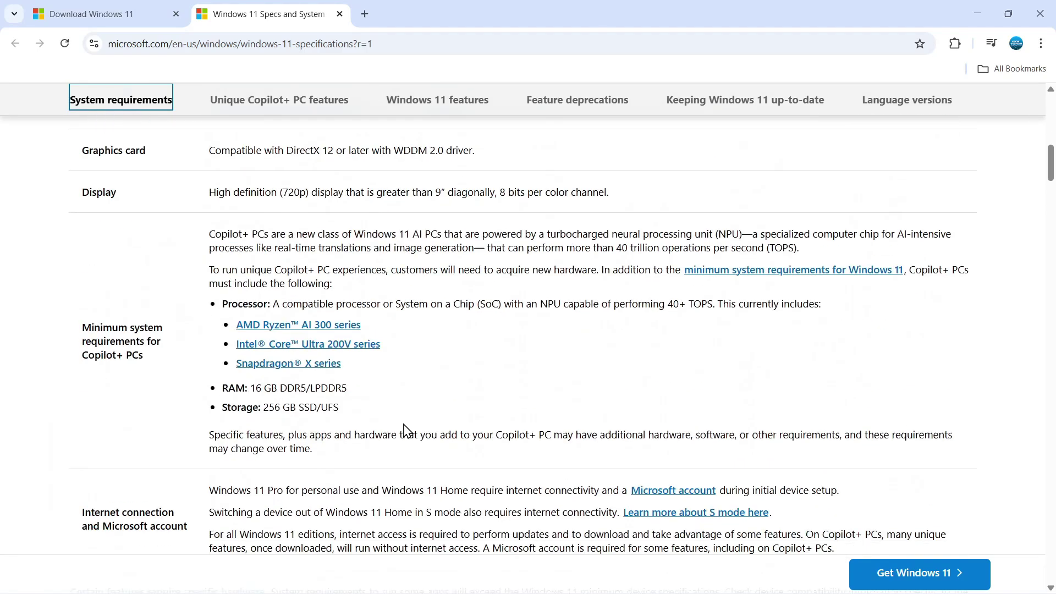
scroll(379, 402, up, 10)
scroll(343, 372, up, 5)
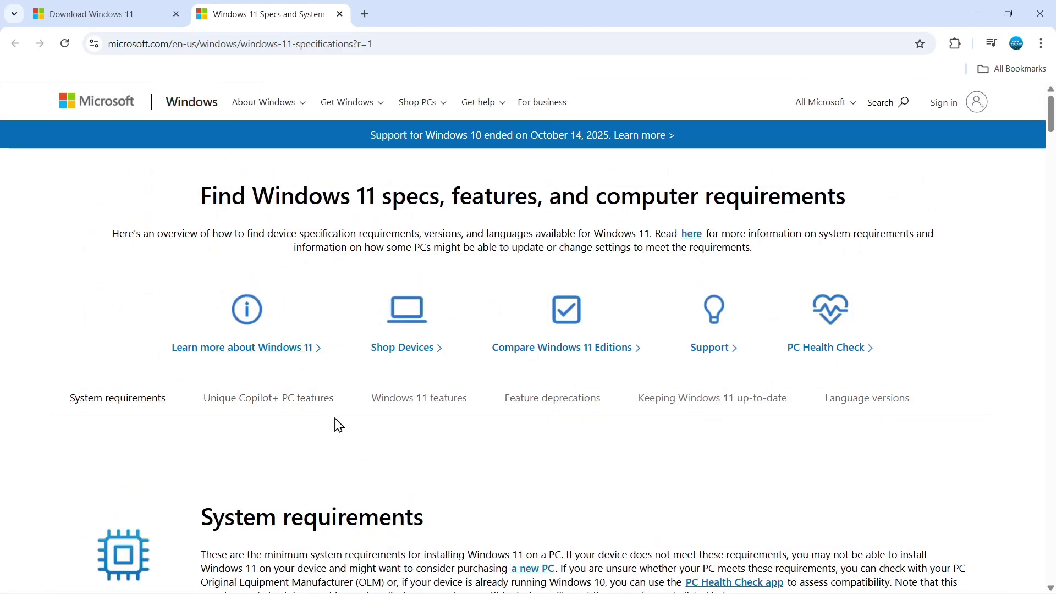
Step: Close the specs tab, download the Installation Assistant and confirm the 4.0 MB .exe finished
click(339, 14)
scroll(352, 271, up, 4)
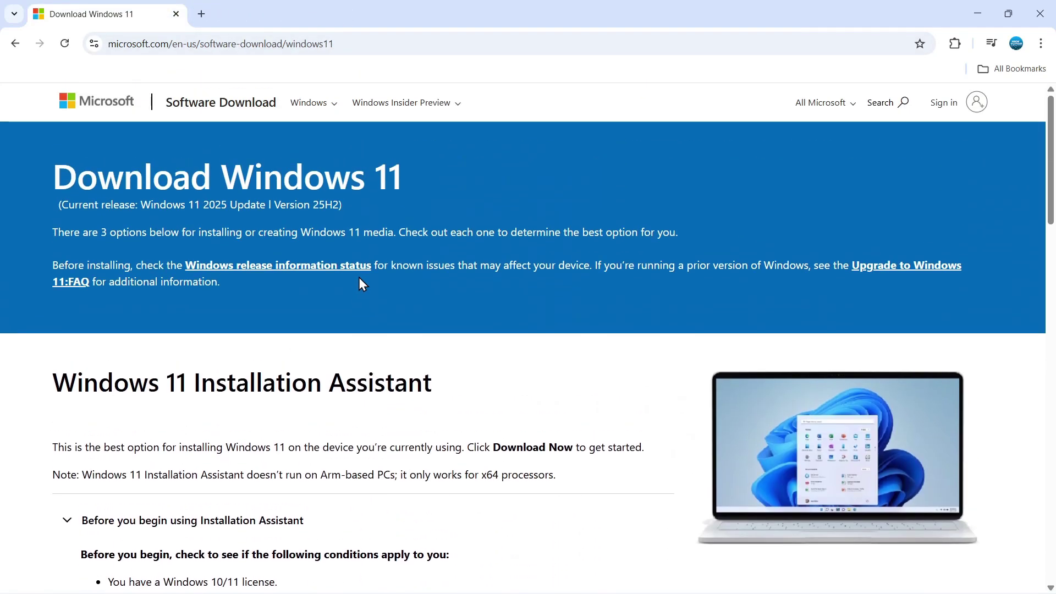
scroll(361, 283, down, 3)
scroll(309, 236, down, 8)
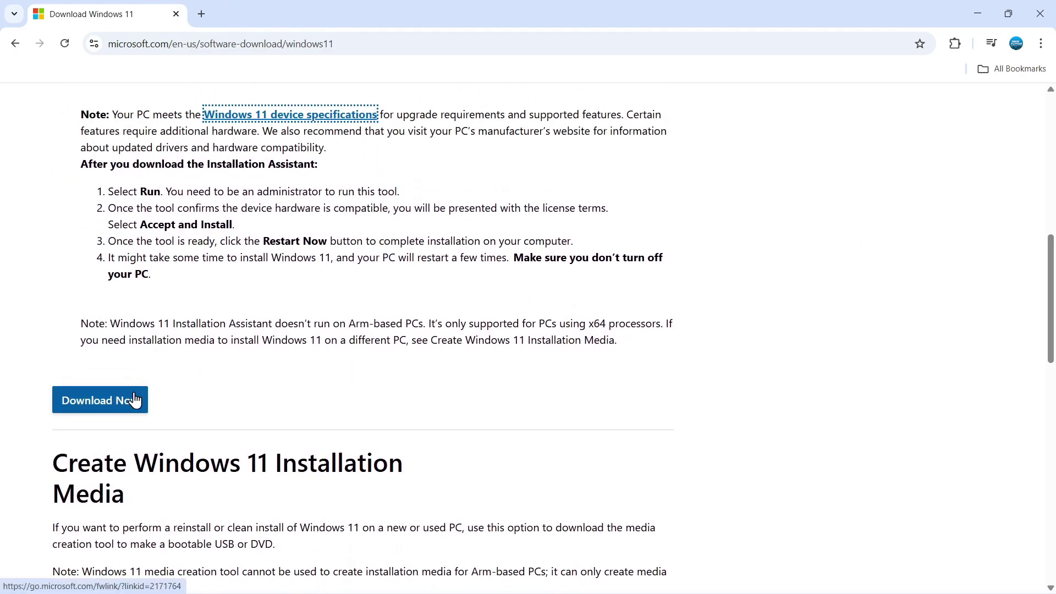
click(133, 400)
click(965, 44)
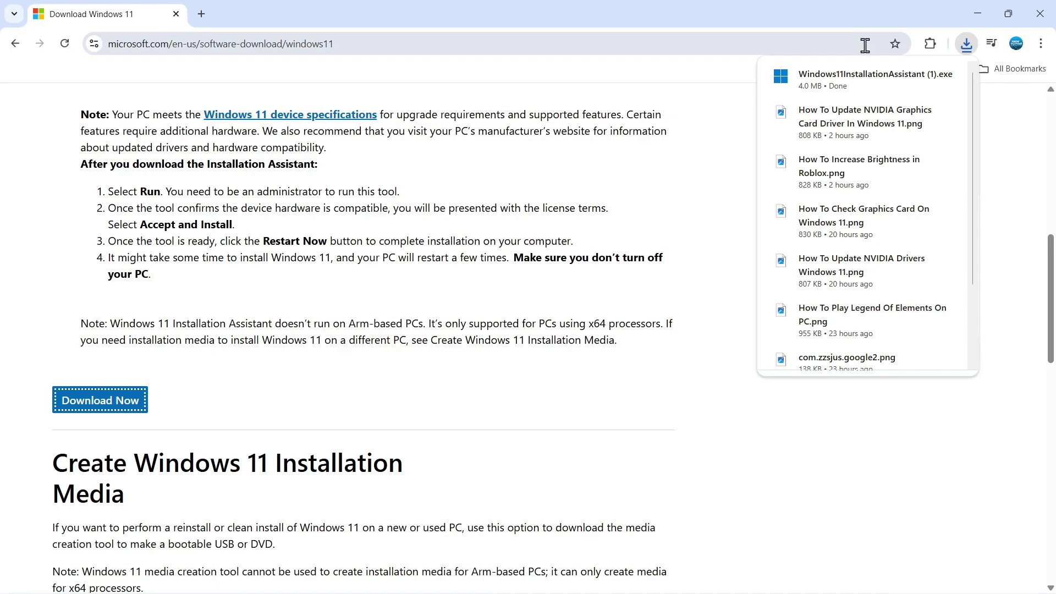
Step: Run the Installation Assistant and download the 13.7 MB PC Health Check installer it requests
click(854, 90)
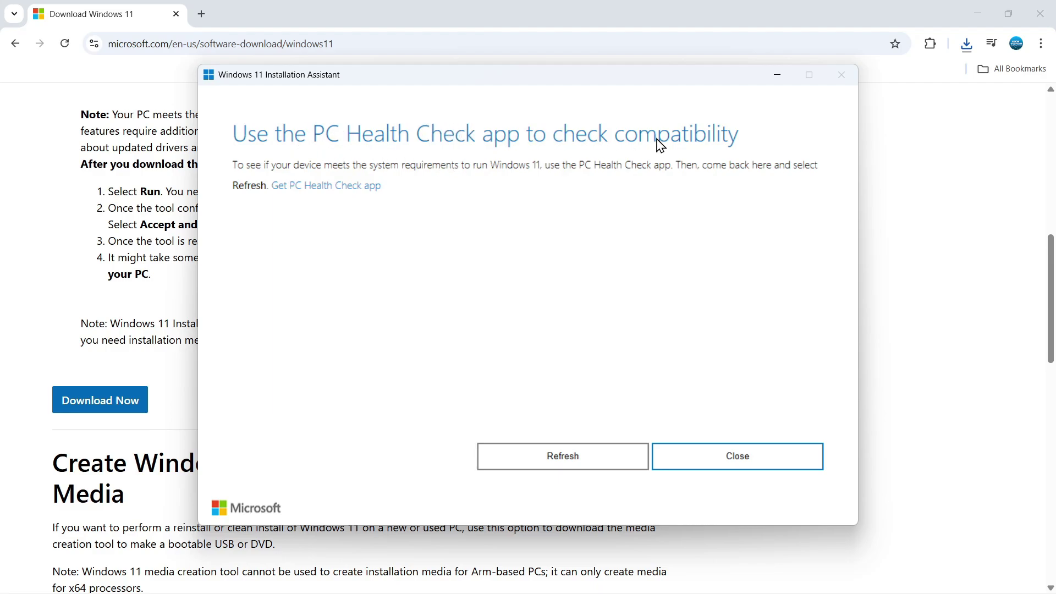
click(338, 192)
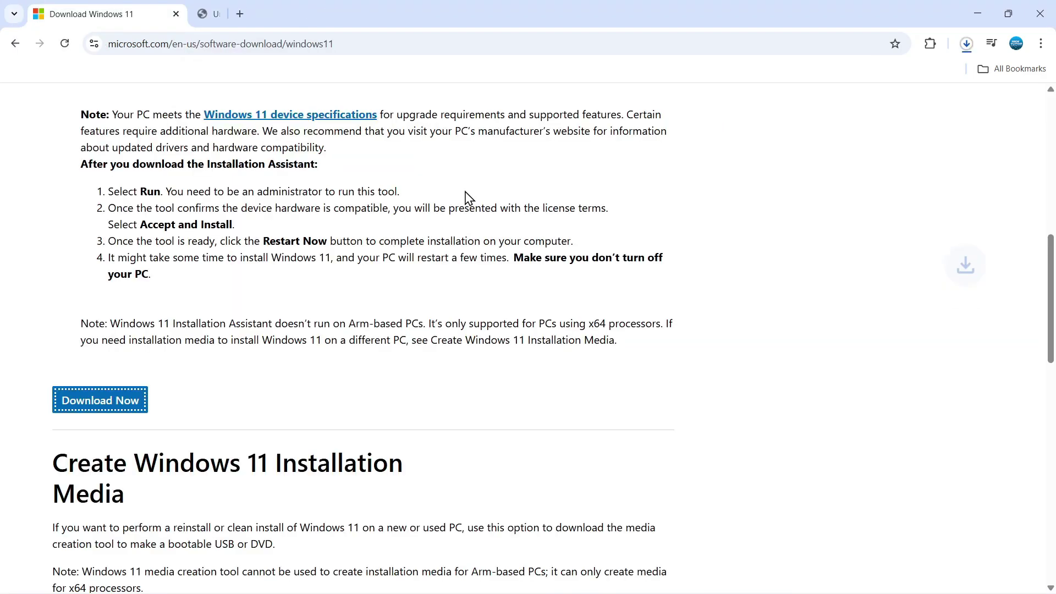
click(966, 43)
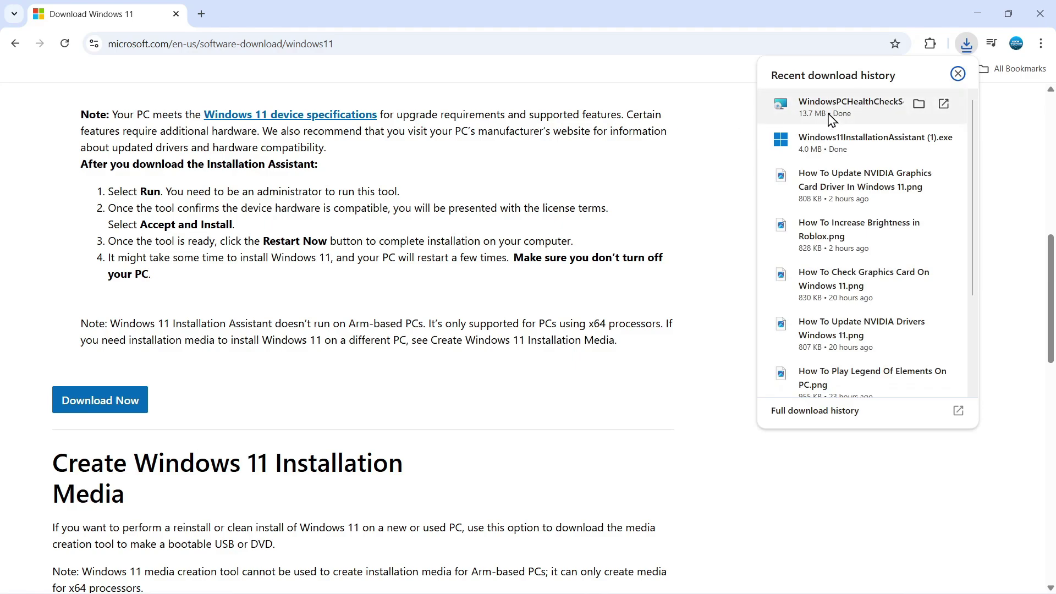
Step: Install PC Health Check, accepting the licence terms, and open it from the taskbar
click(828, 109)
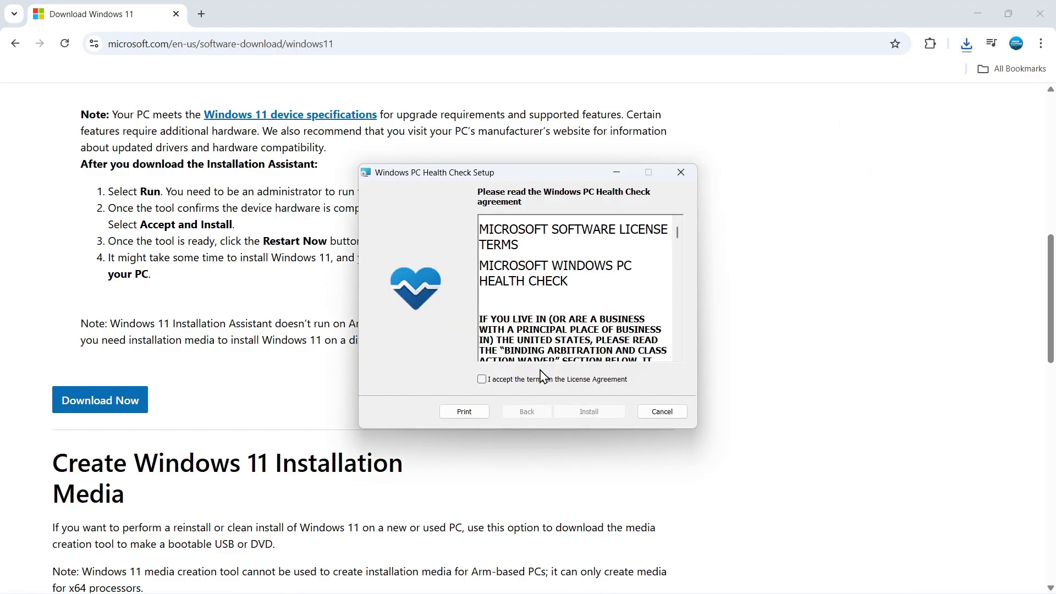
click(482, 379)
click(587, 412)
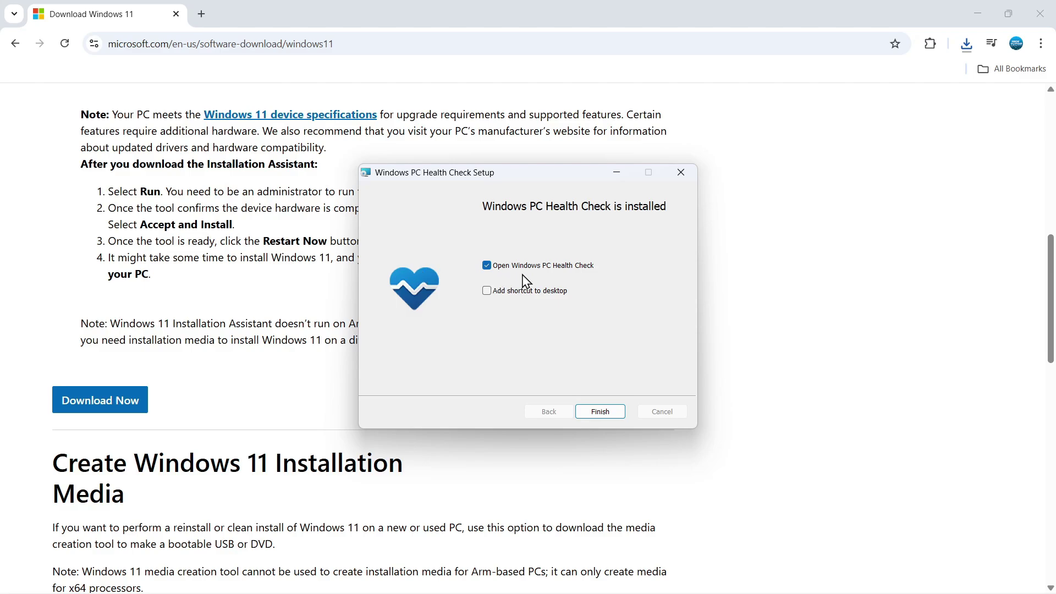
click(603, 407)
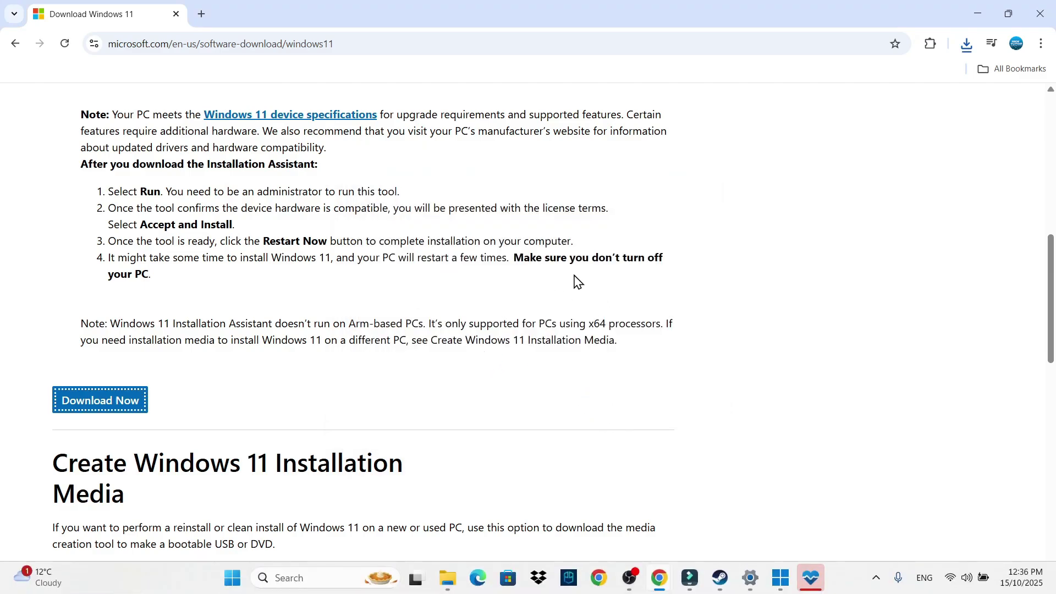
click(810, 579)
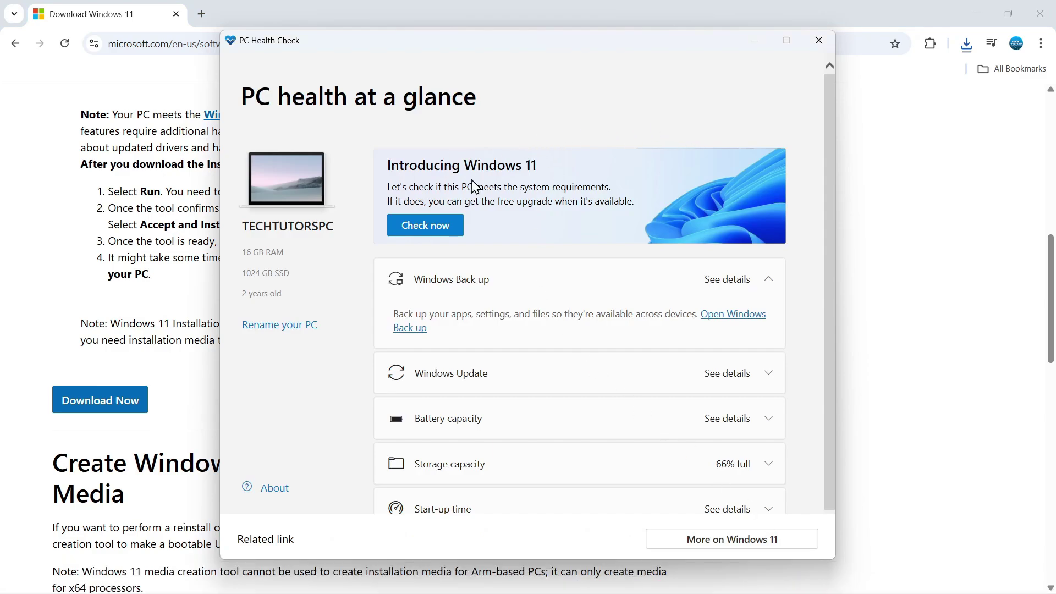
Step: Run the Windows 11 check, which reports this PC meets the requirements
click(420, 227)
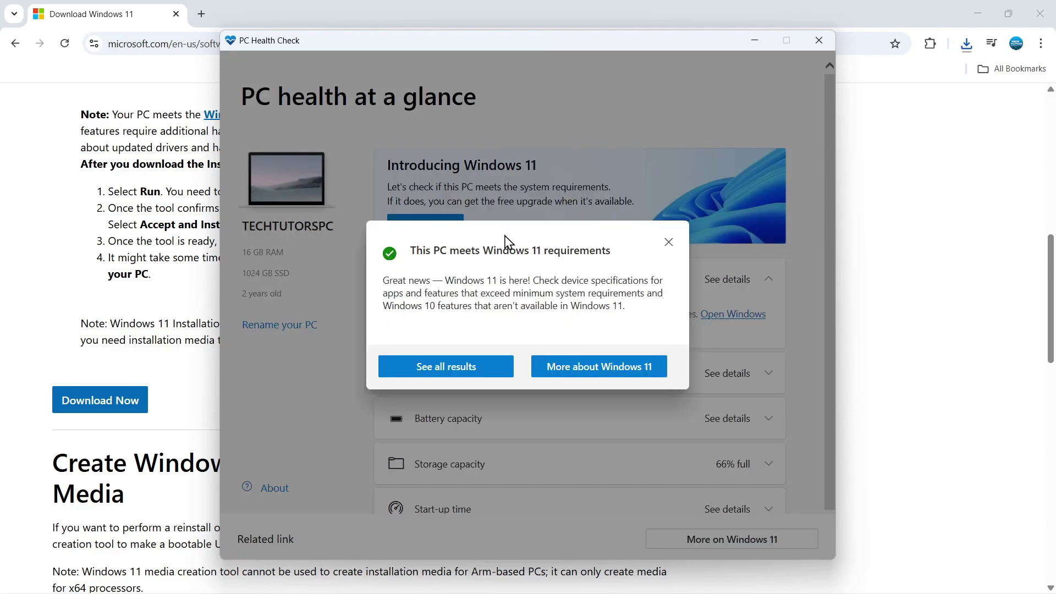
drag(411, 250, 599, 259)
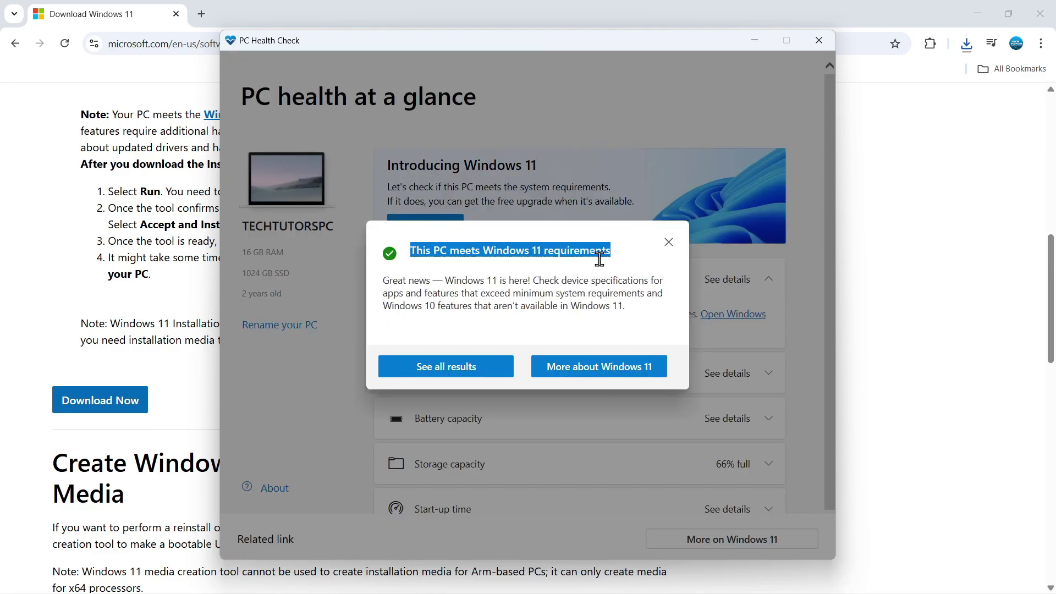
click(499, 242)
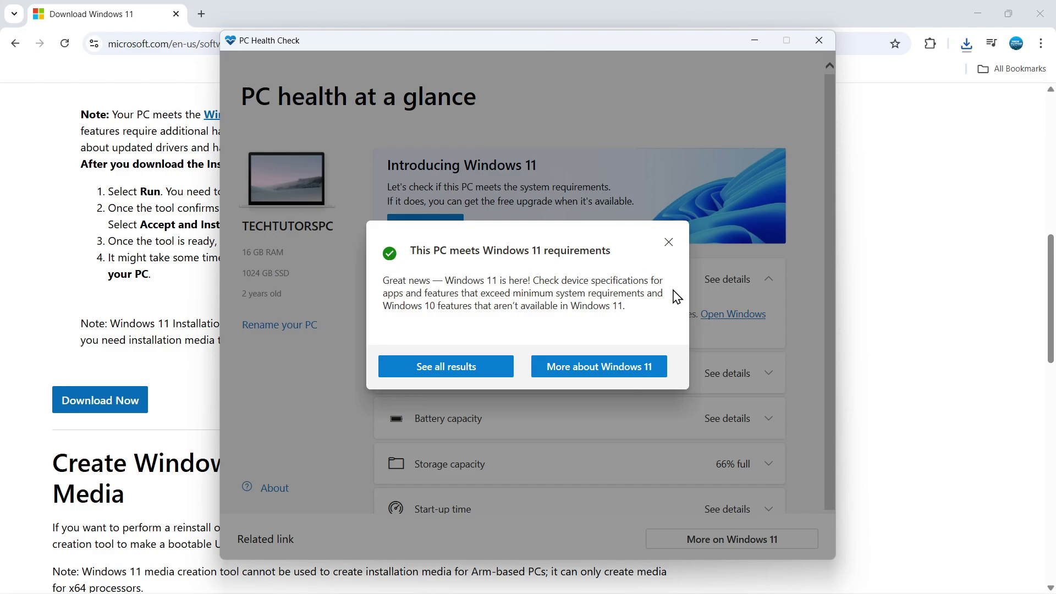
click(668, 242)
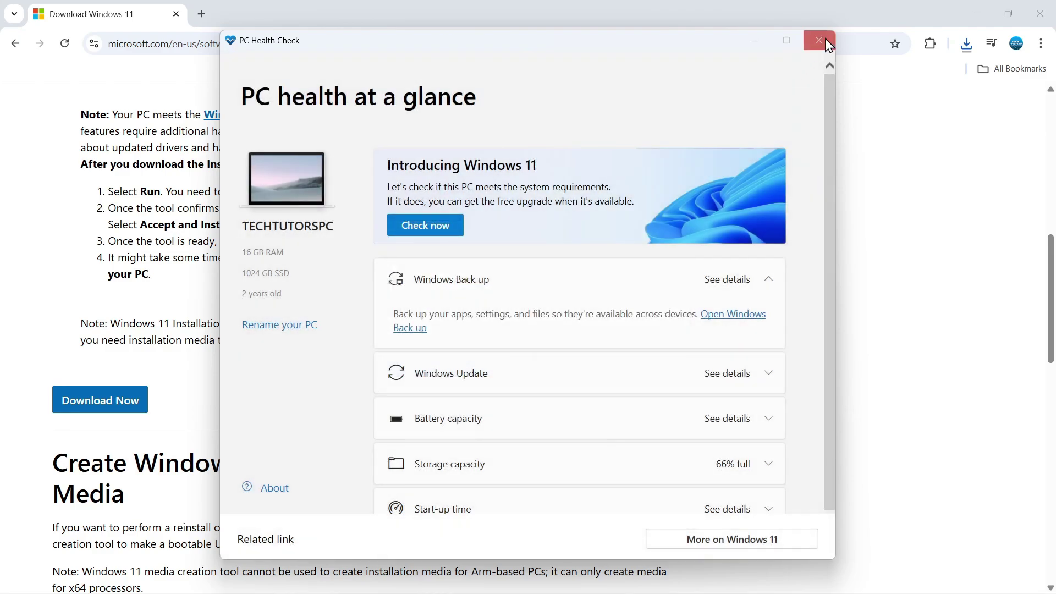
Step: Close PC Health Check, the Installation Assistant and Chrome
click(819, 40)
click(803, 574)
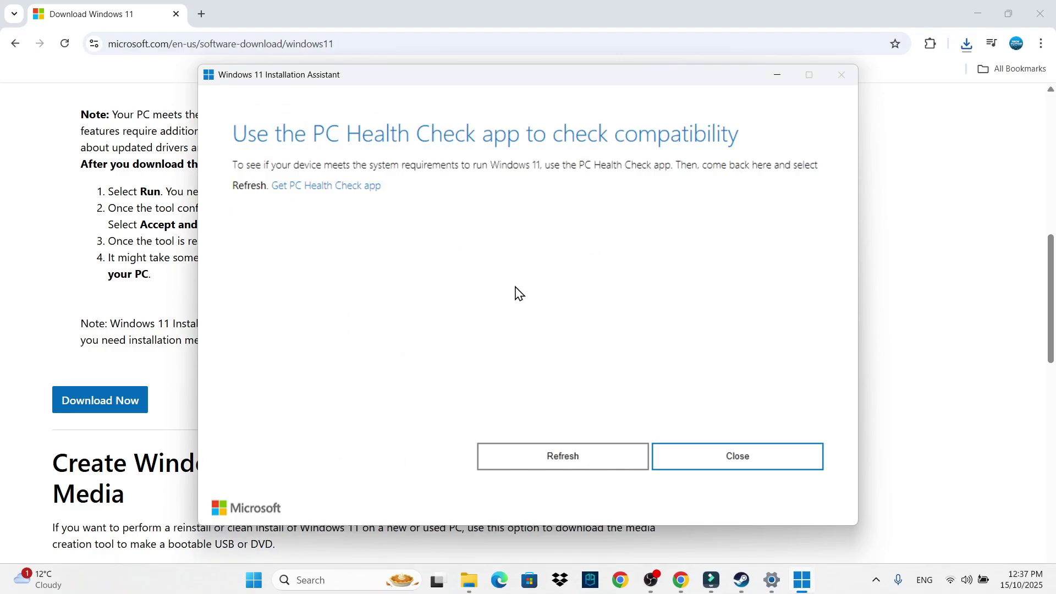
click(695, 460)
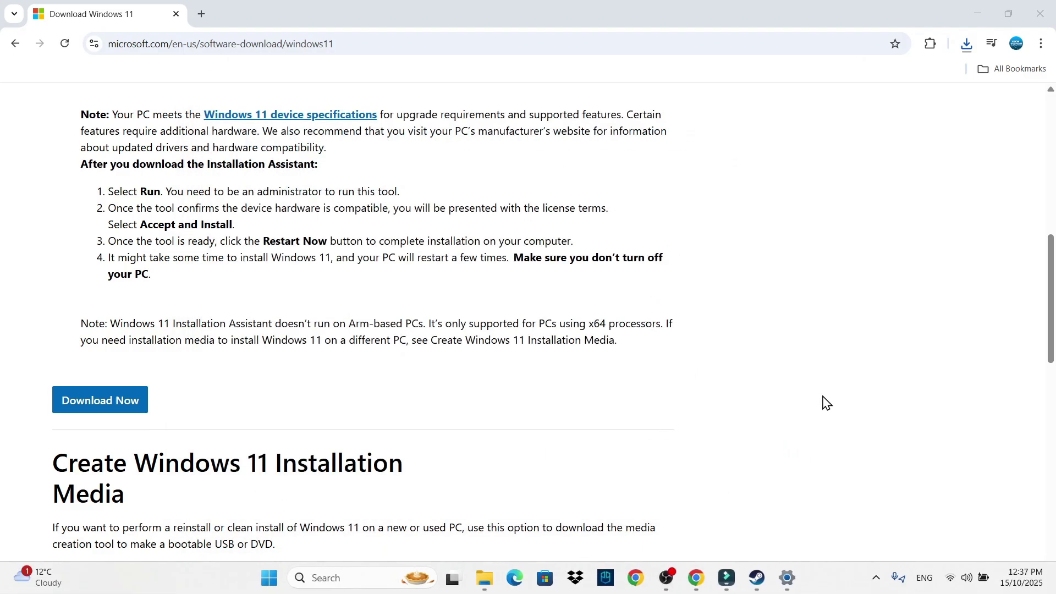
click(1053, 583)
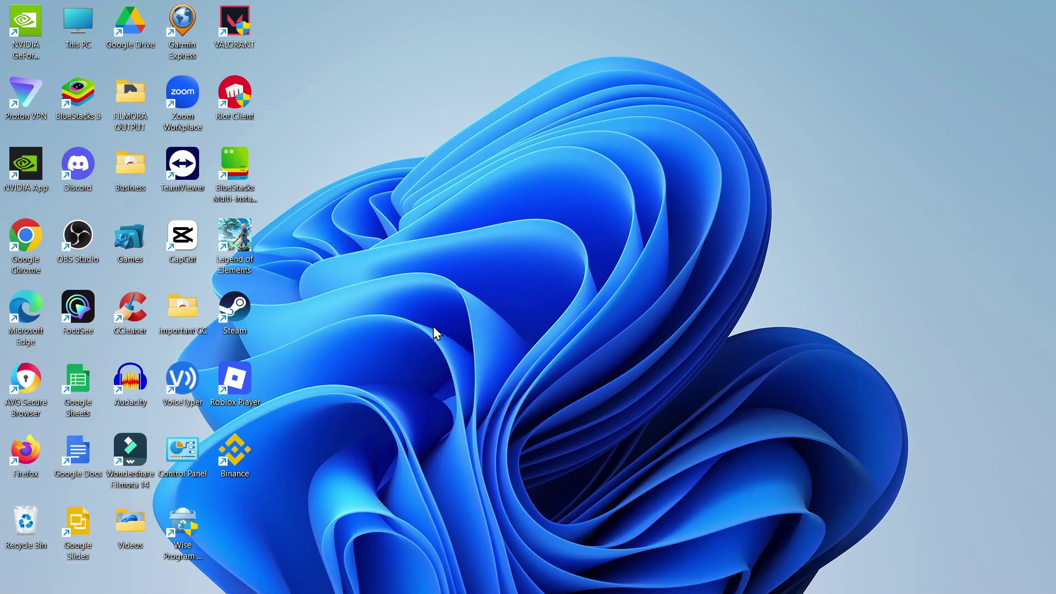